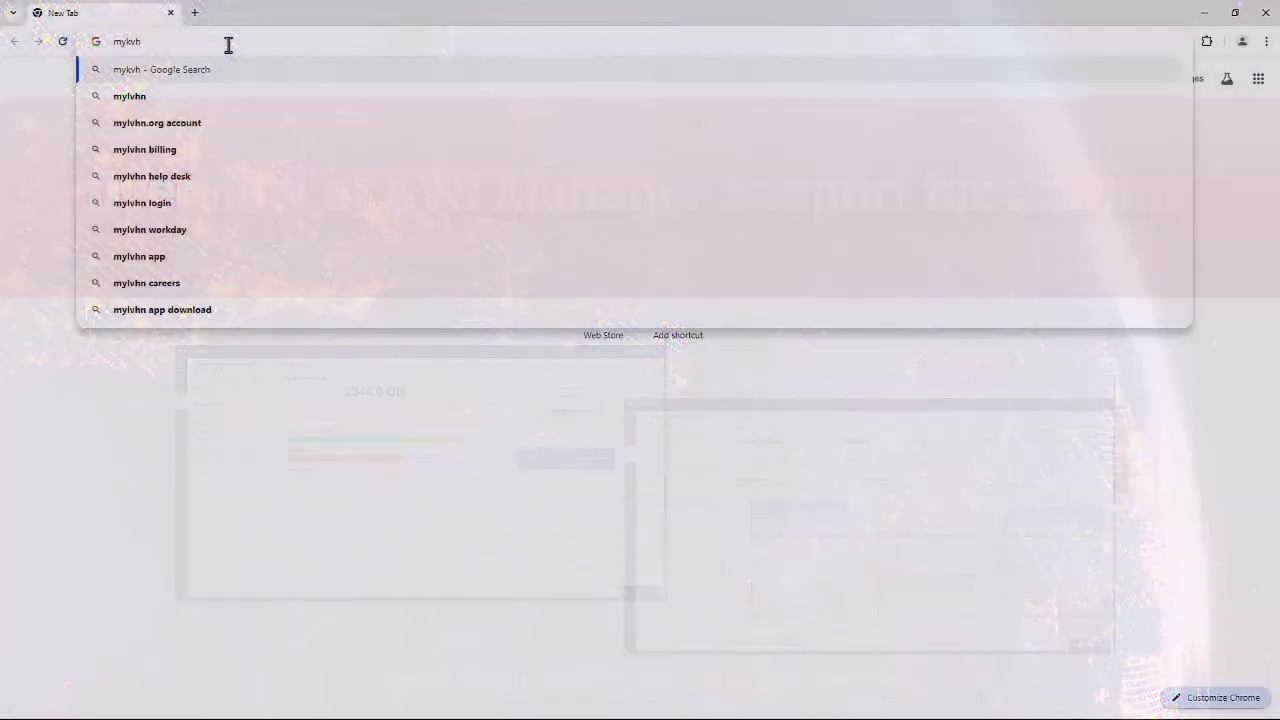
Go to mykvh.com and sign in with the account e-mail and password.
key(Return)
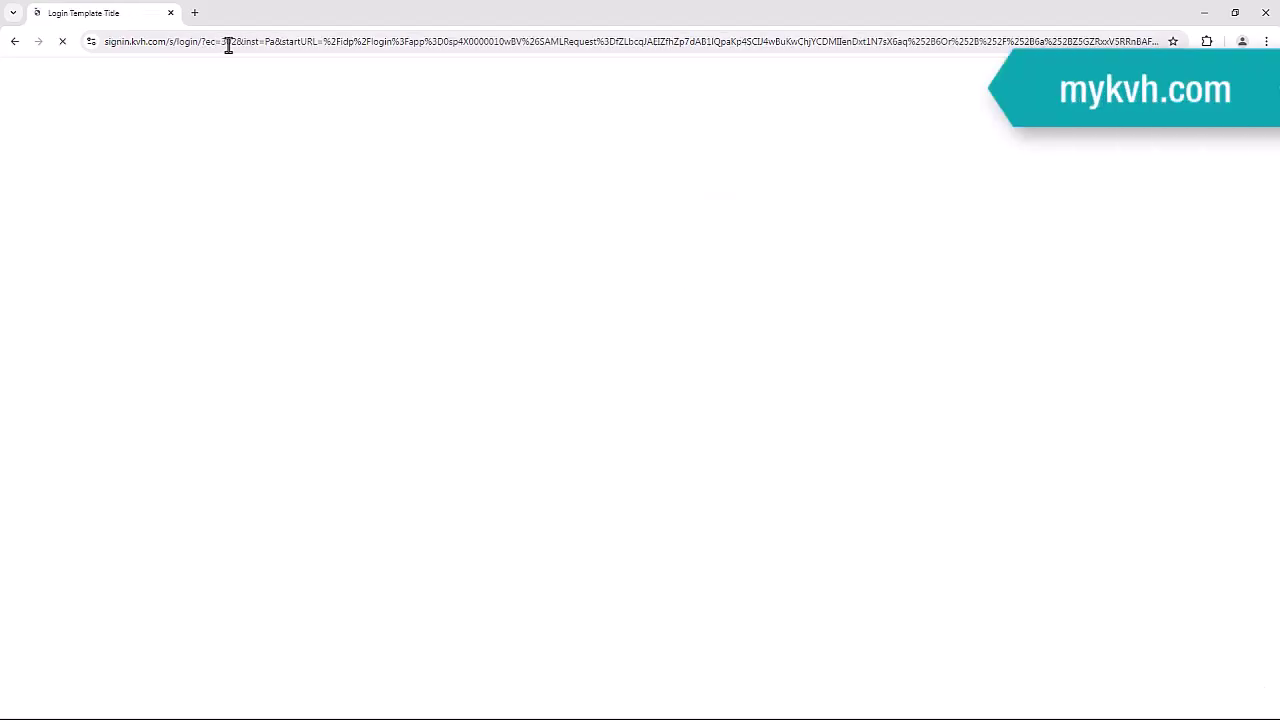
click(205, 255)
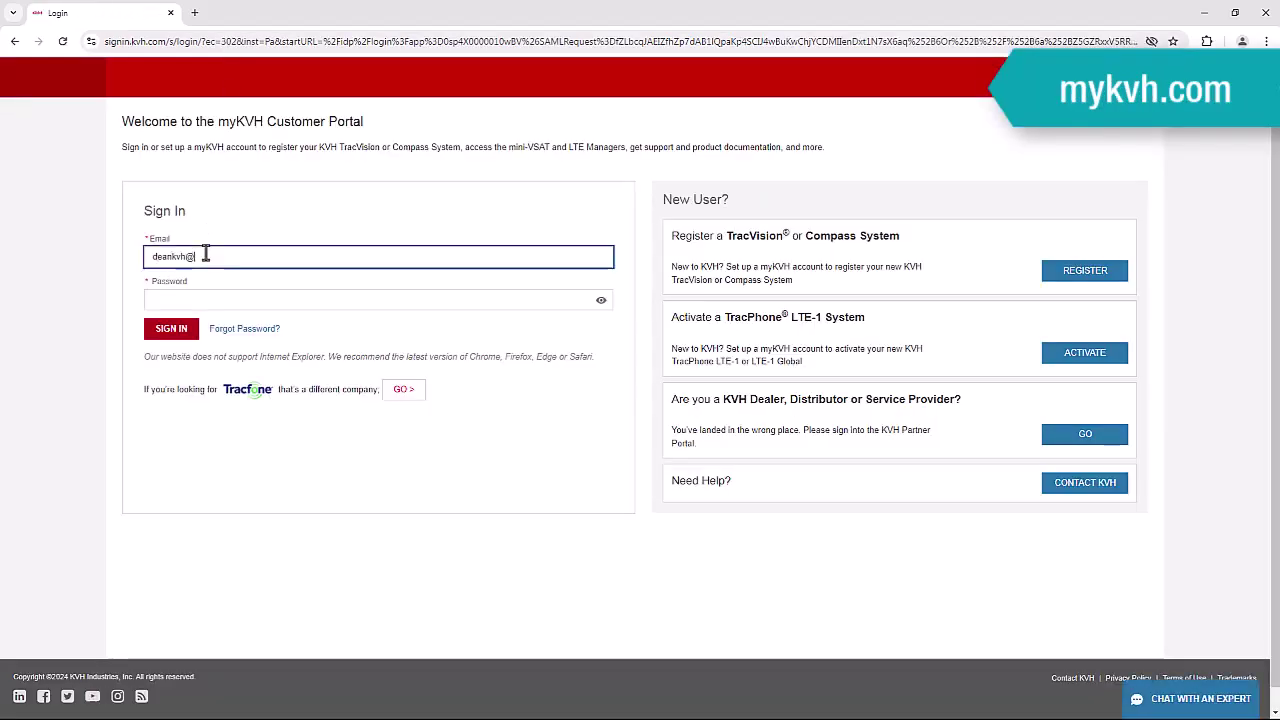
click(238, 294)
text(***)
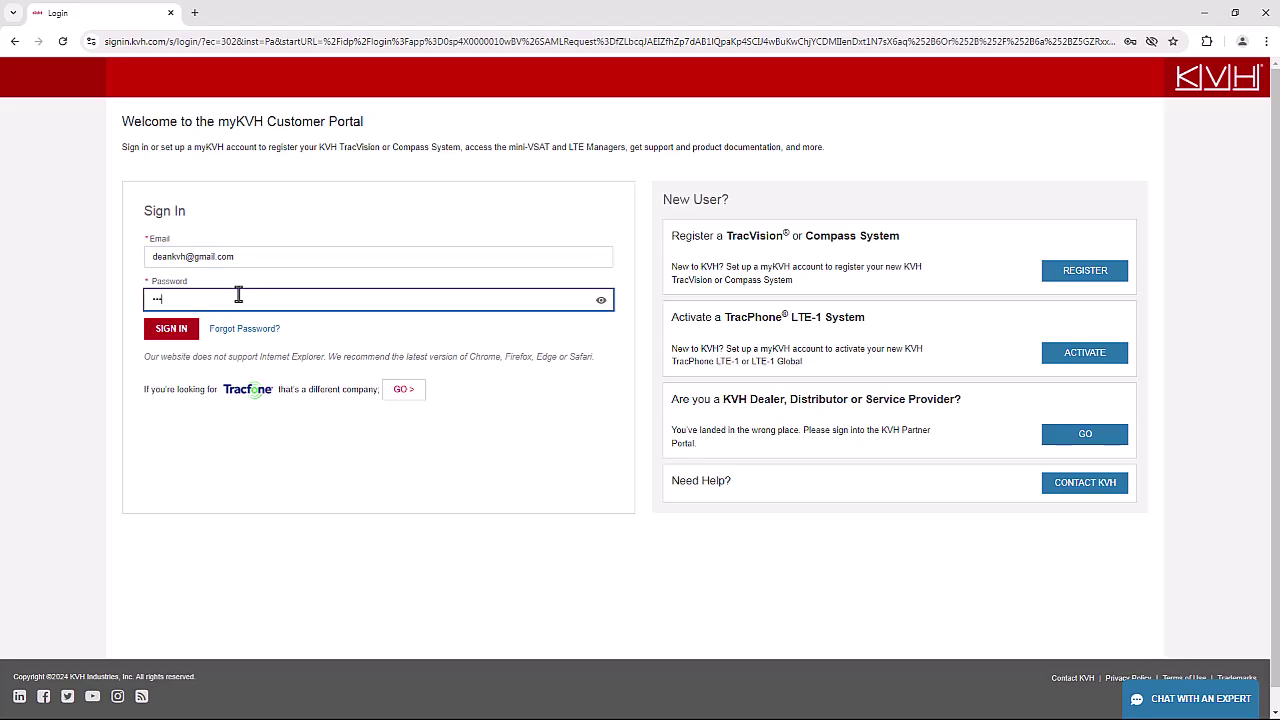
key(Return)
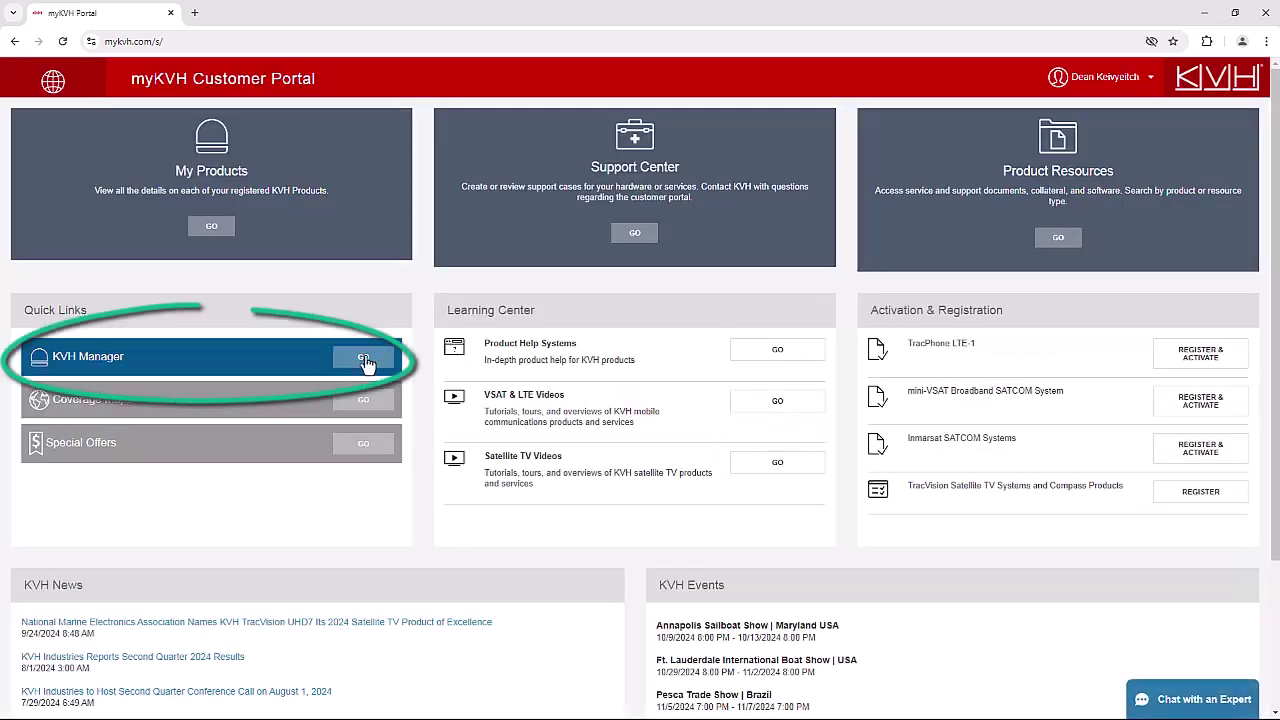
click(363, 359)
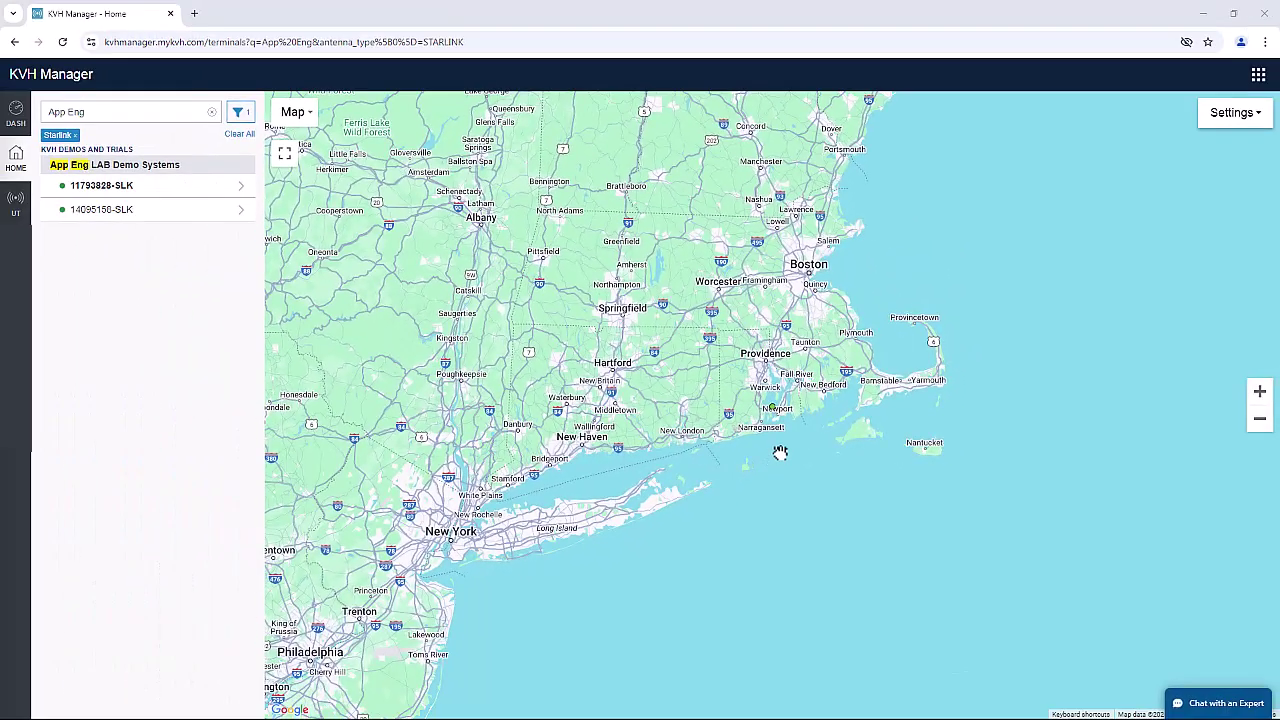
click(1264, 392)
click(1260, 392)
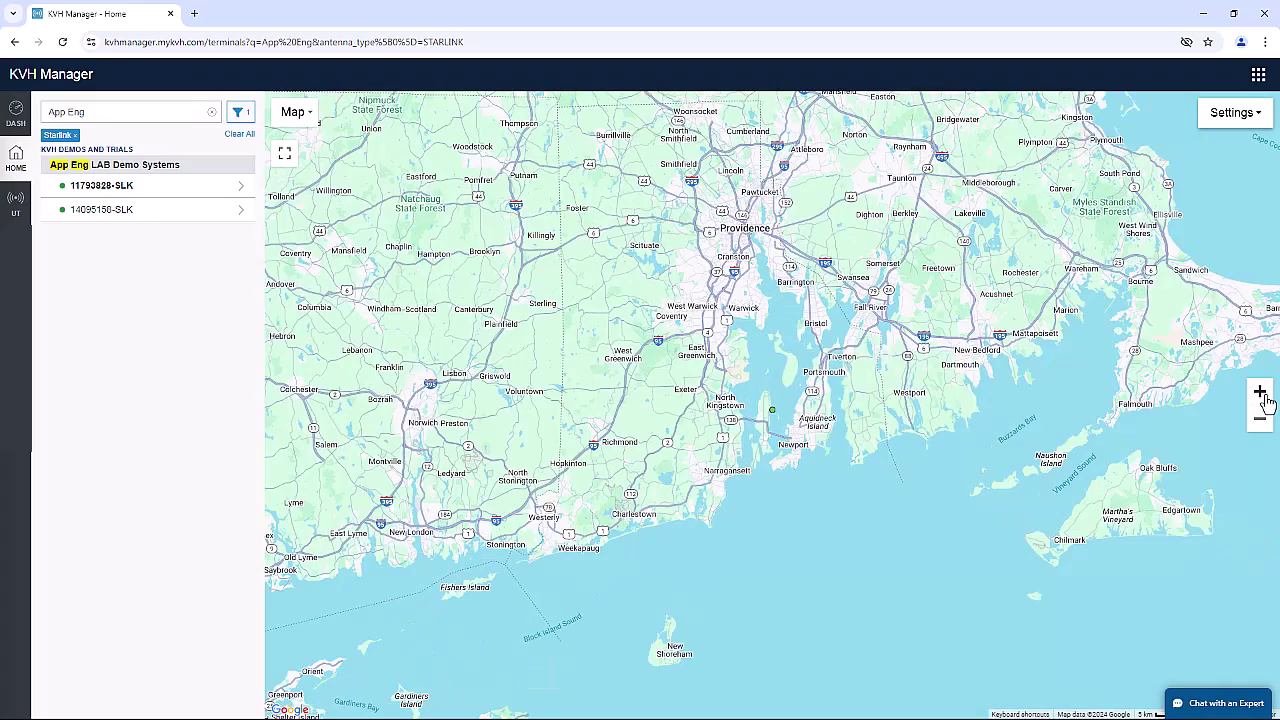
click(1261, 421)
click(1261, 422)
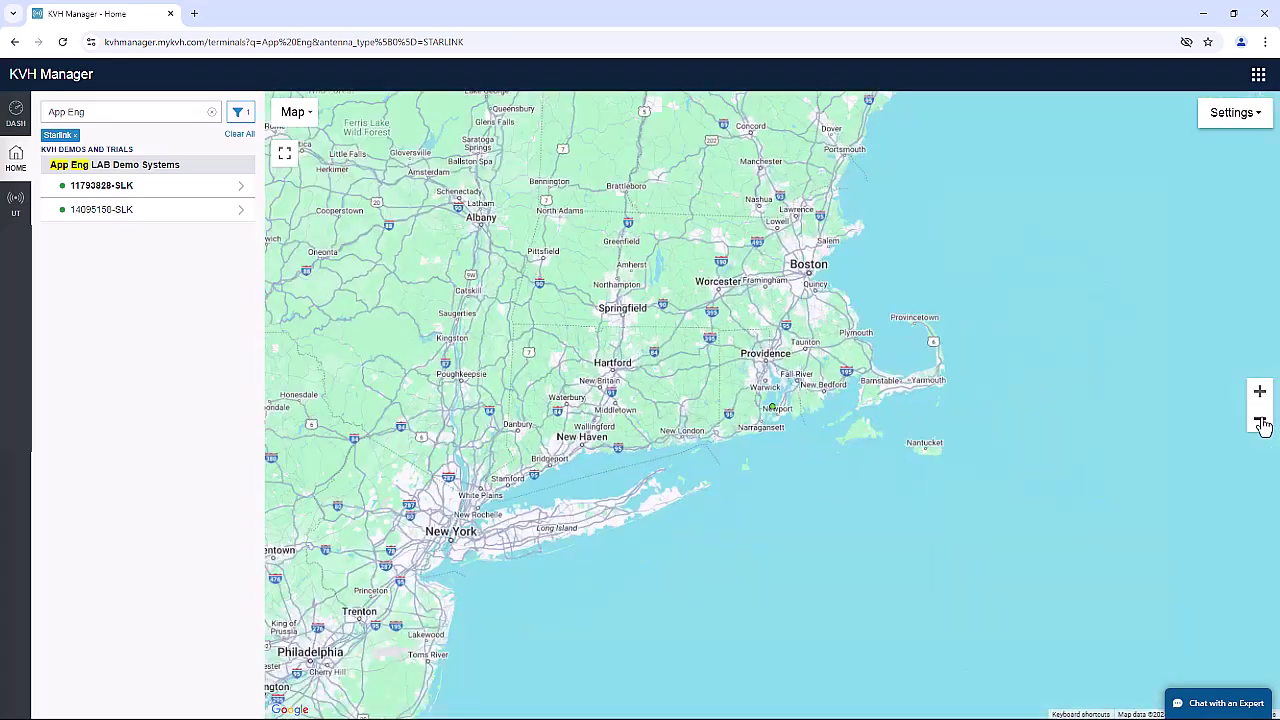
click(773, 409)
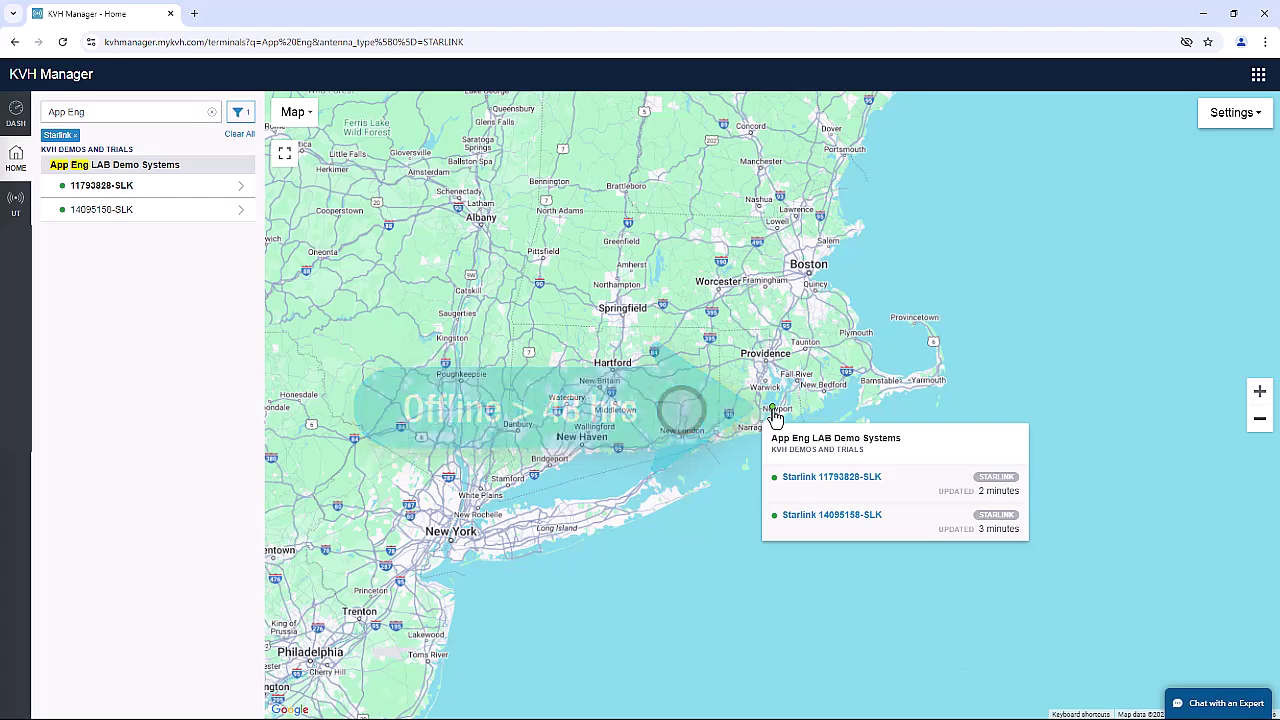
Open the 14095158-SLK terminal's Data Usage page, showing 2348.0 GB on 1TB Mobile Priority.
click(184, 211)
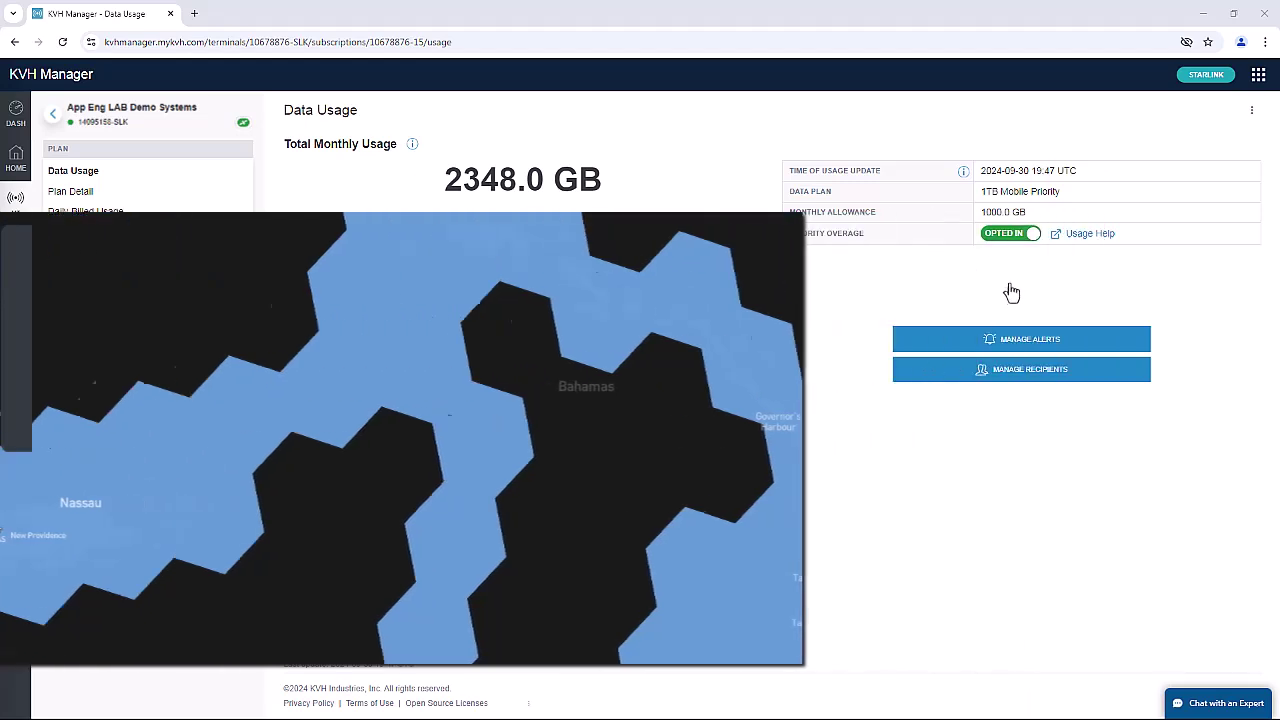
click(1012, 339)
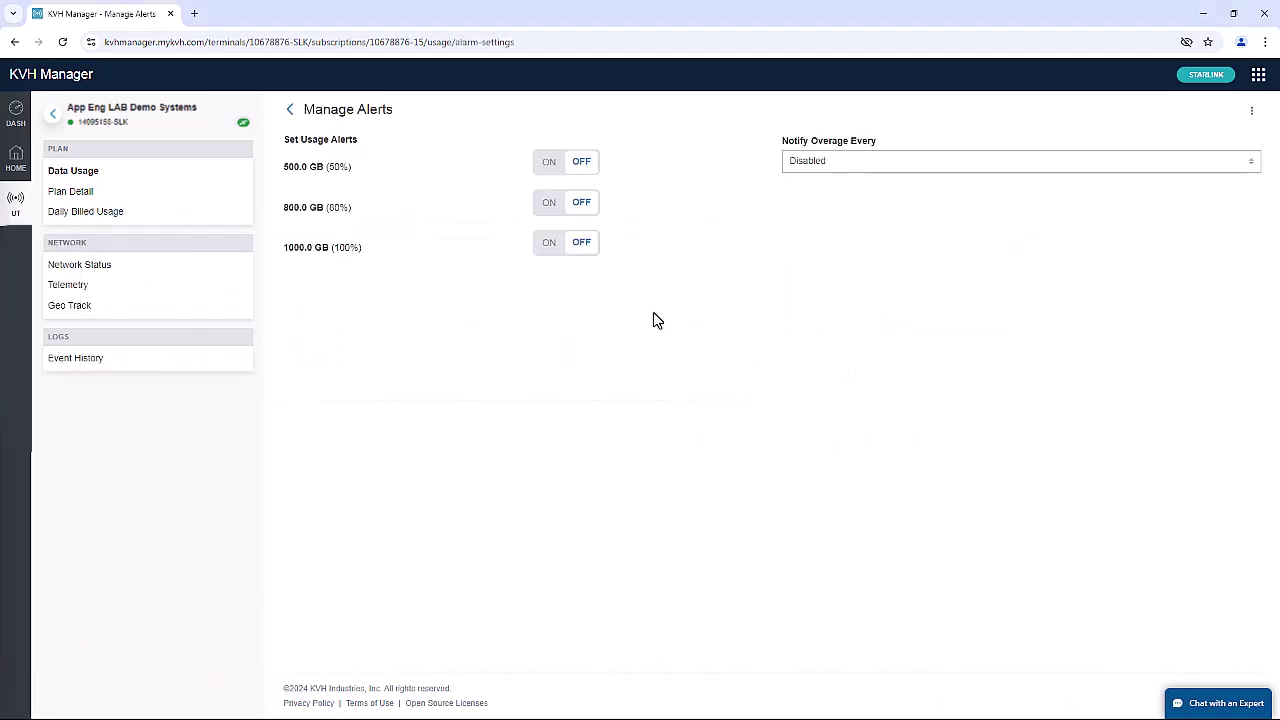
click(290, 110)
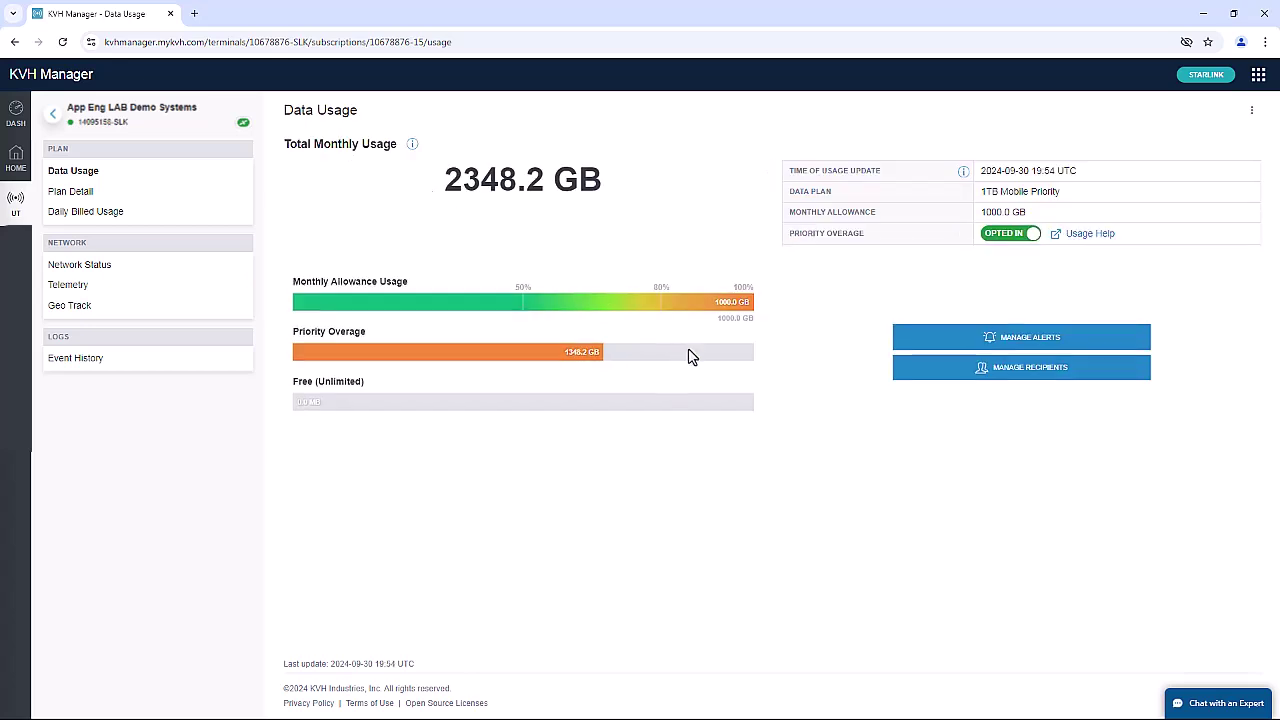
click(1018, 368)
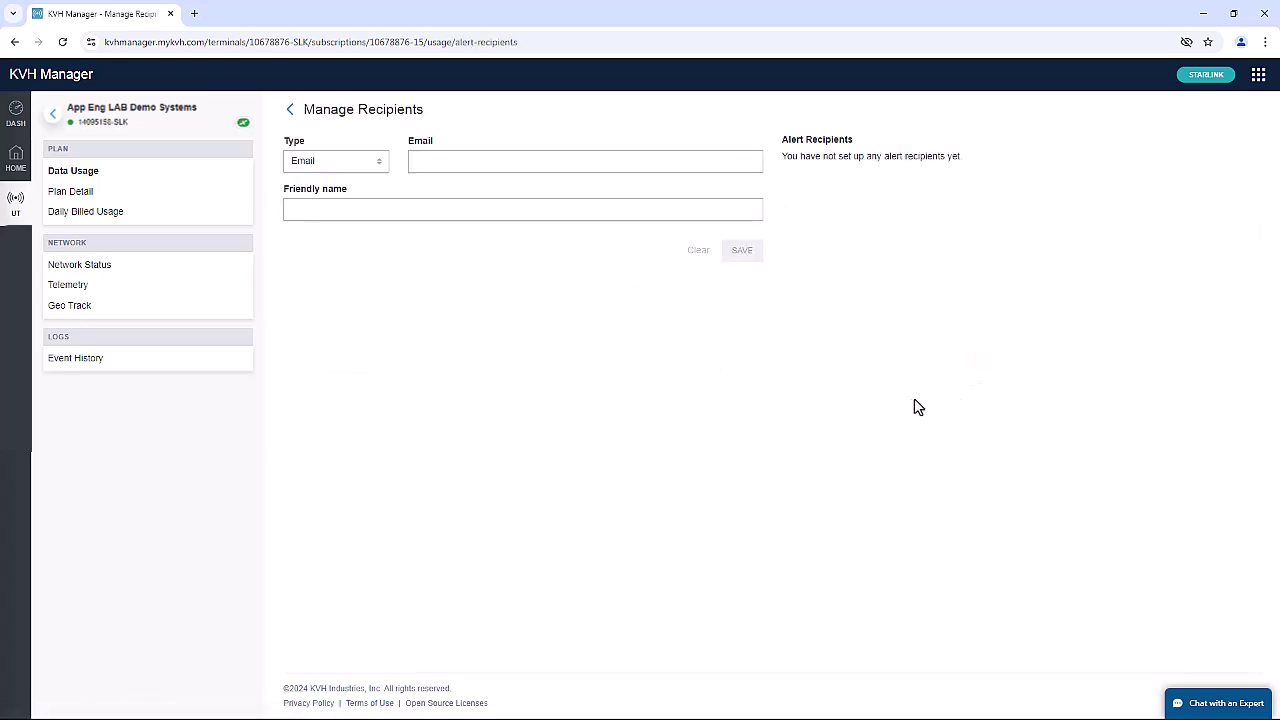
click(290, 111)
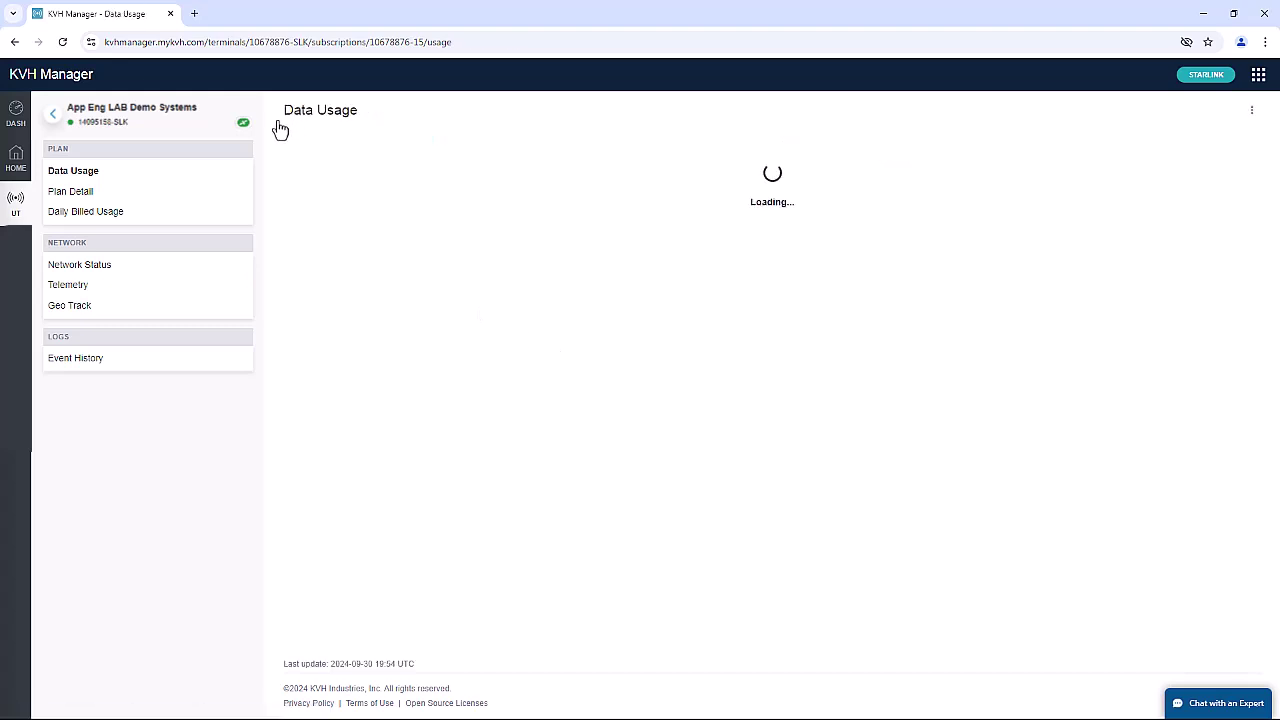
View the terminal's Plan Detail, opening and then cancelling the Terminal ID Tag edit box.
click(208, 194)
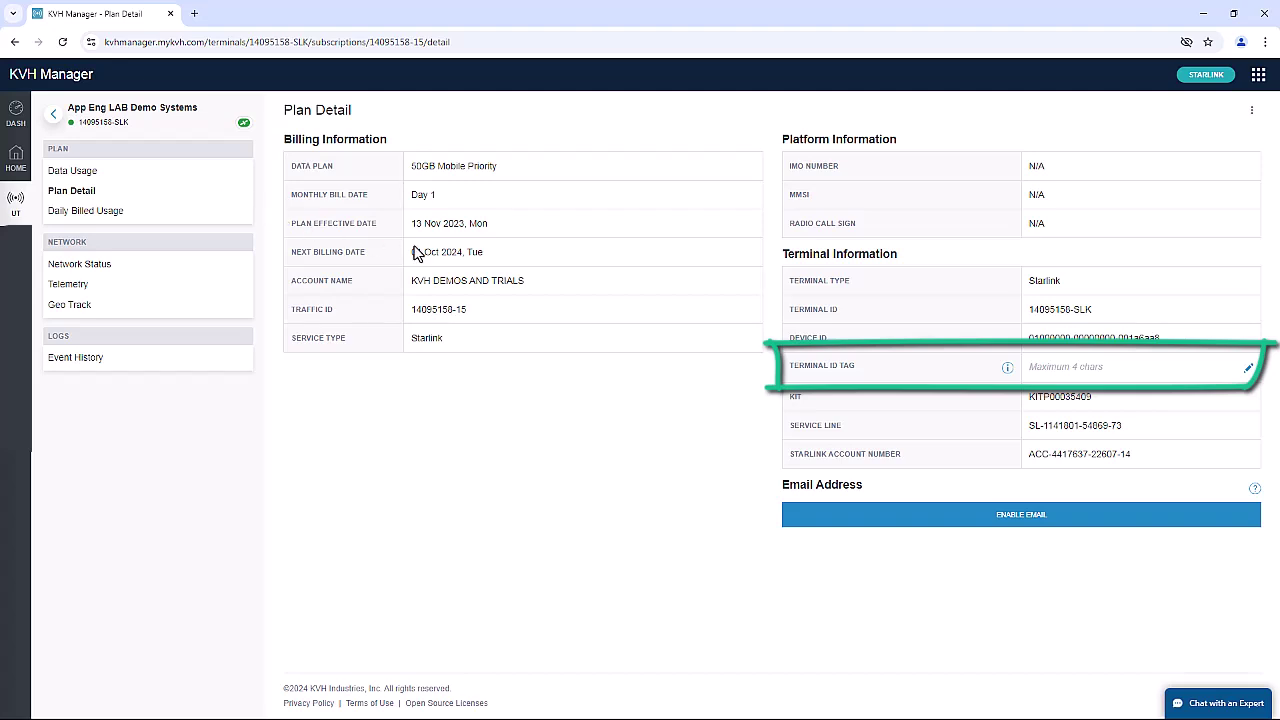
click(1249, 368)
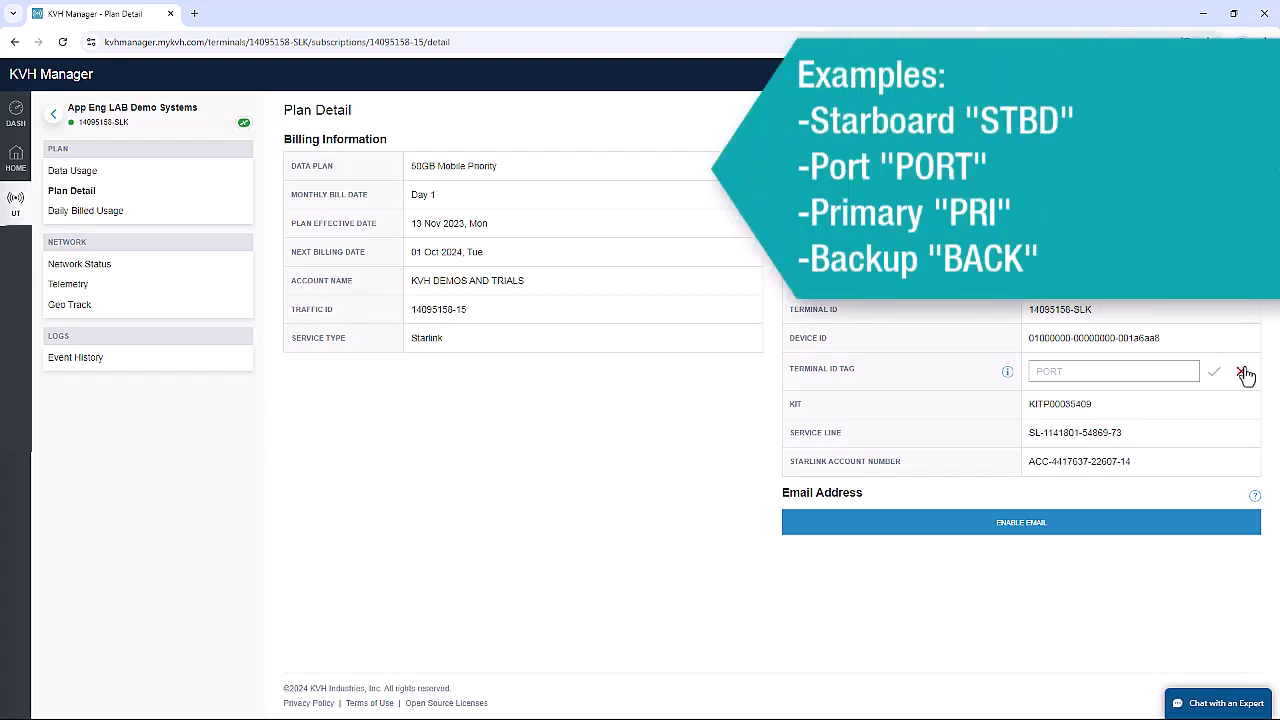
click(1245, 374)
Show the terminal's Network Status and open its help topic from the page's options menu.
click(234, 266)
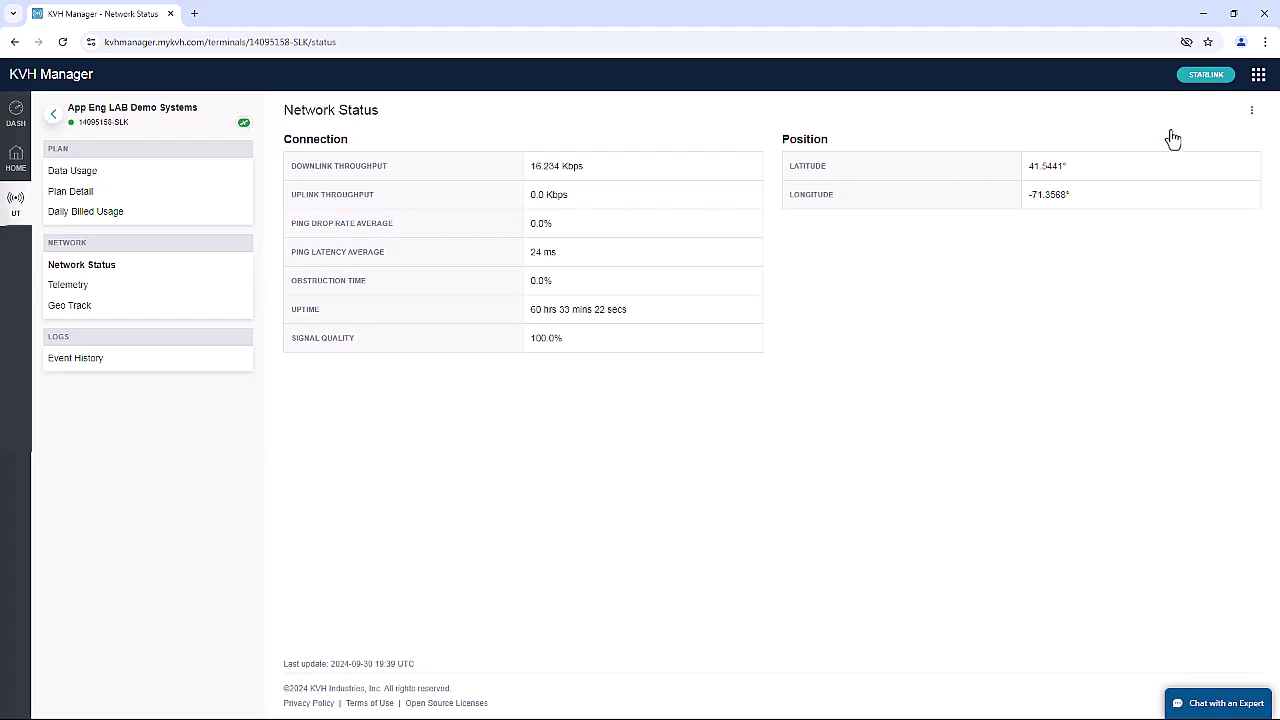
click(1253, 112)
click(1205, 146)
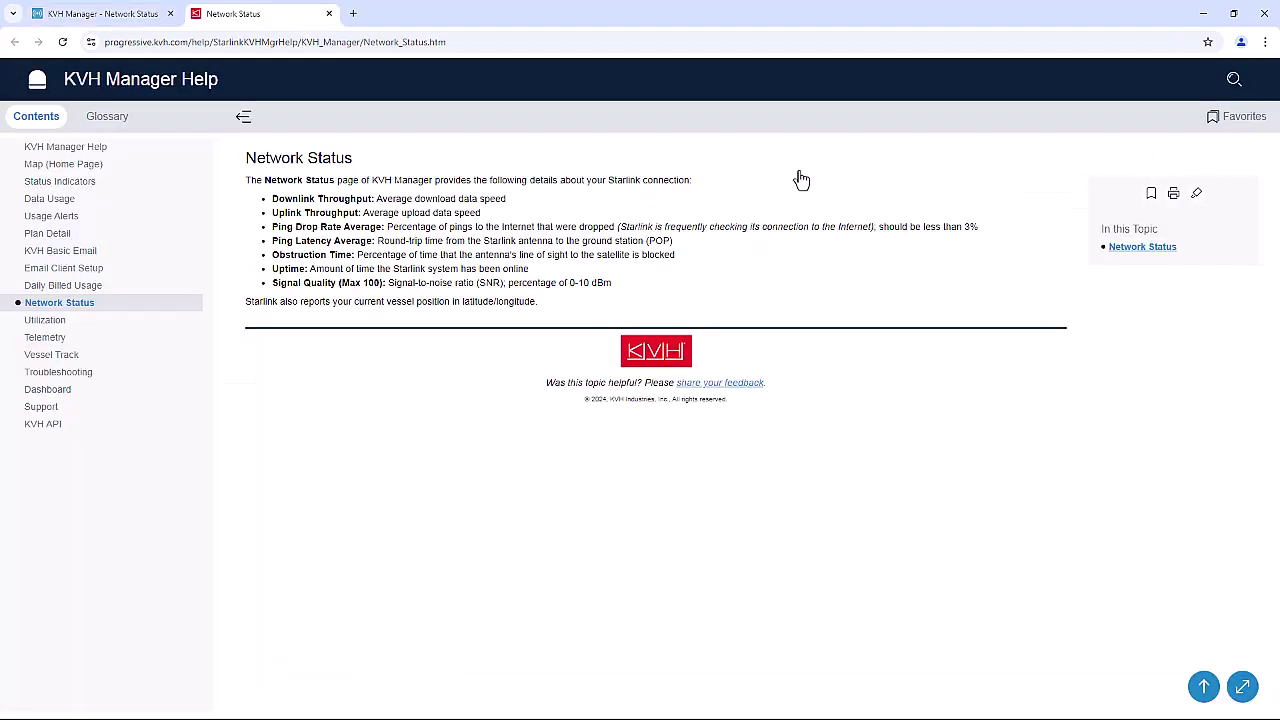
Close the help tab and chart the terminal's telemetry over 7 days, then 30 days.
click(329, 14)
click(232, 290)
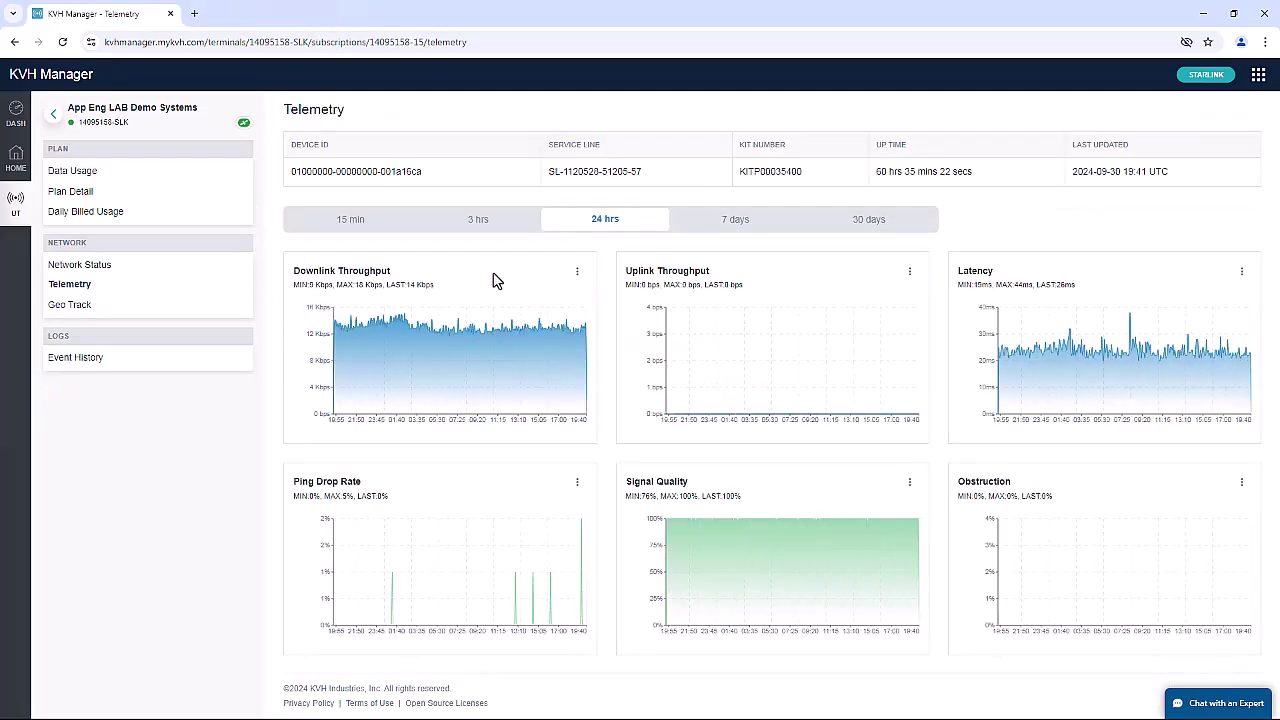
click(740, 233)
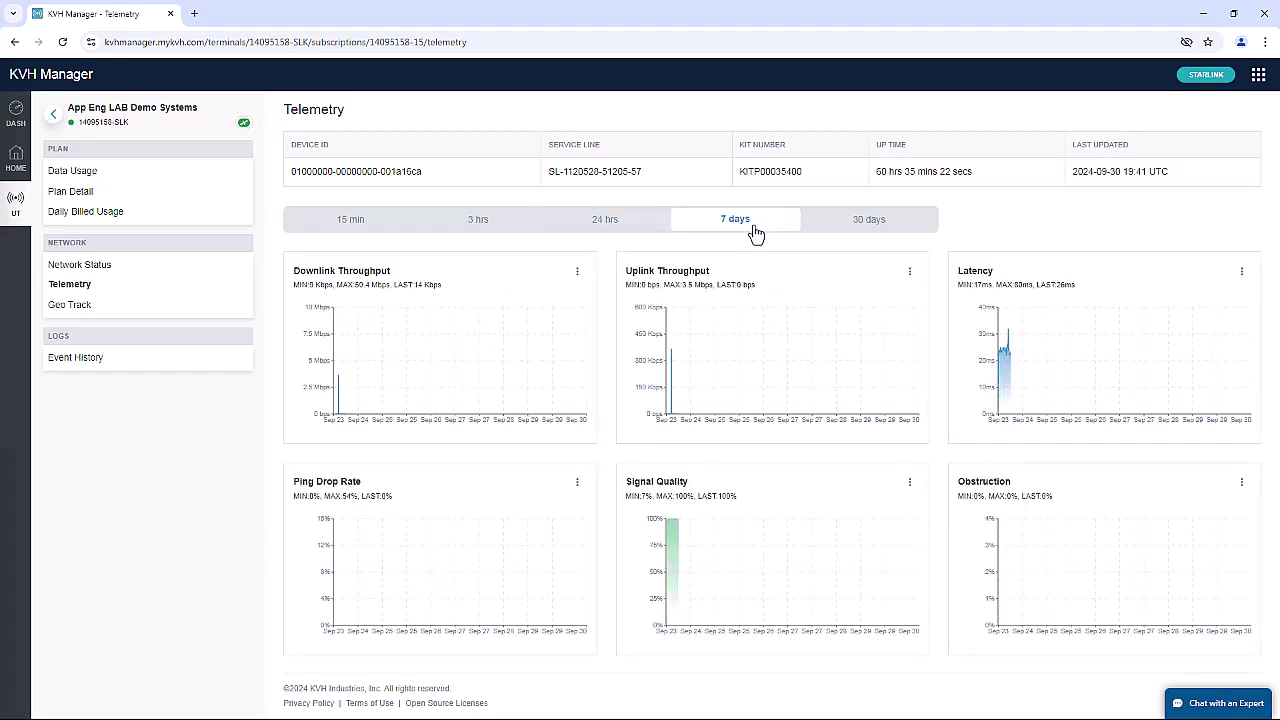
click(843, 232)
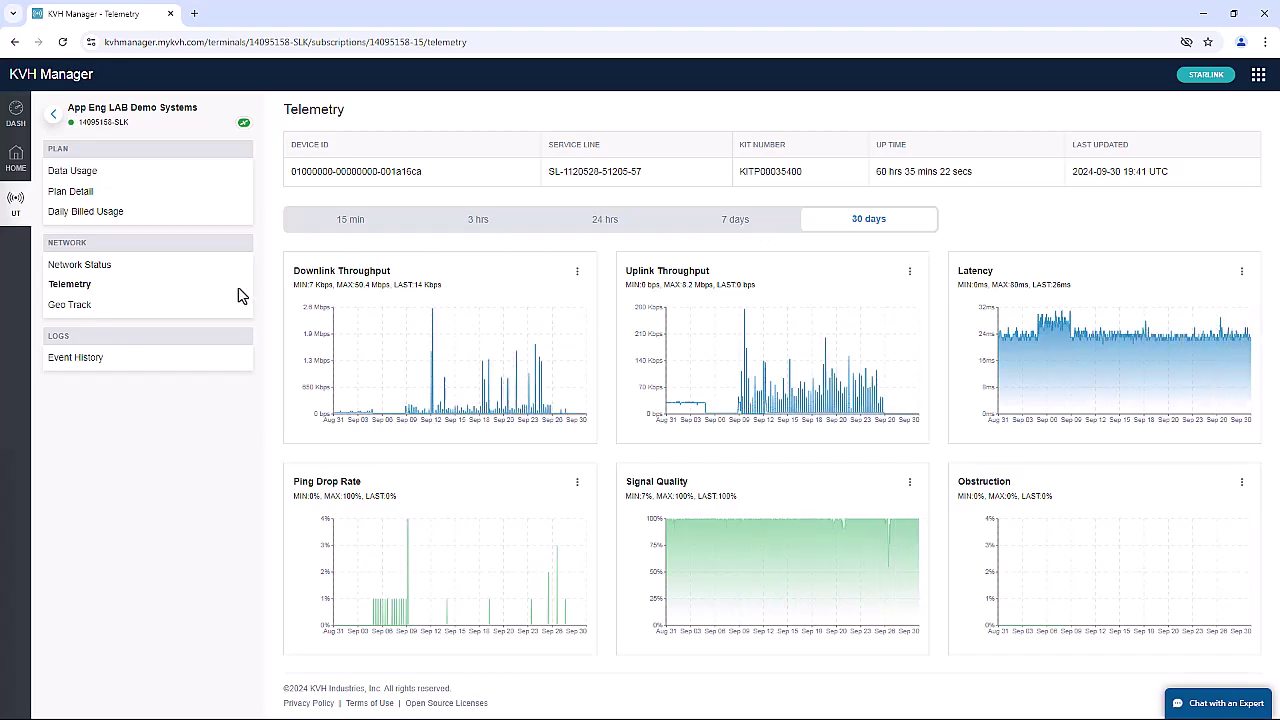
Show the terminal's Geo Track map for the week of Sep 9th–Sep 16th.
click(221, 316)
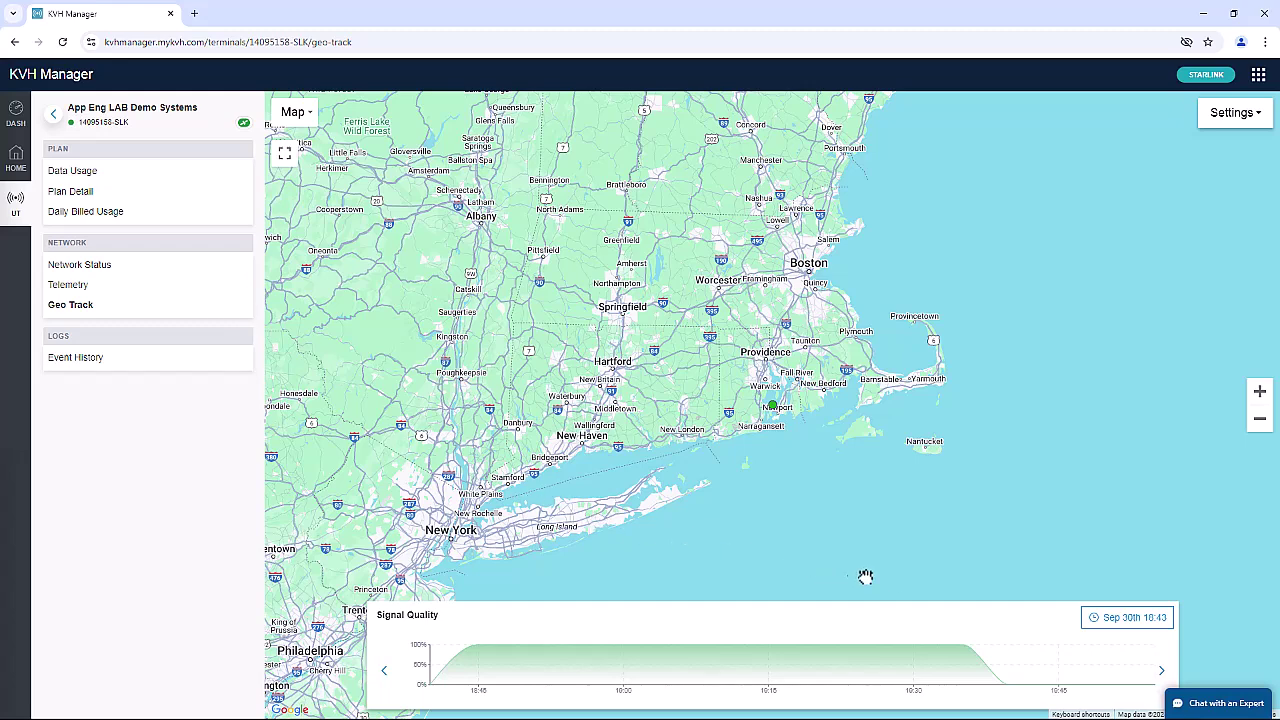
click(1128, 620)
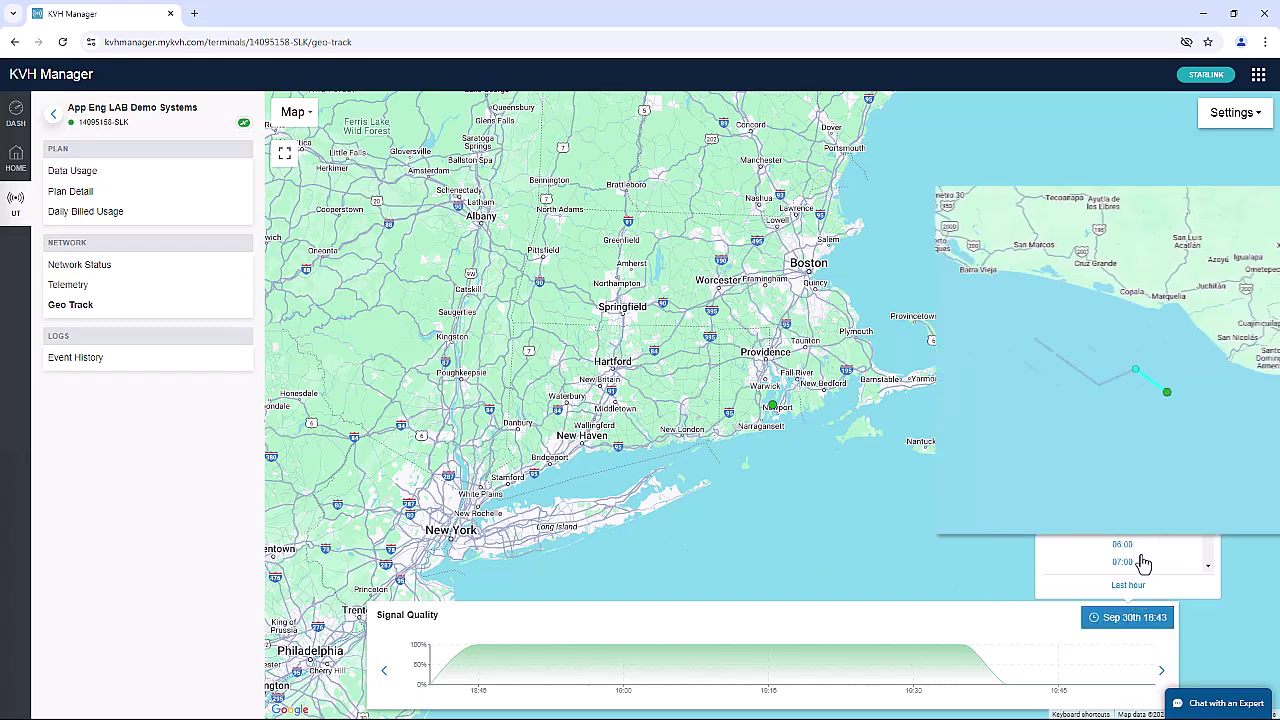
click(1132, 406)
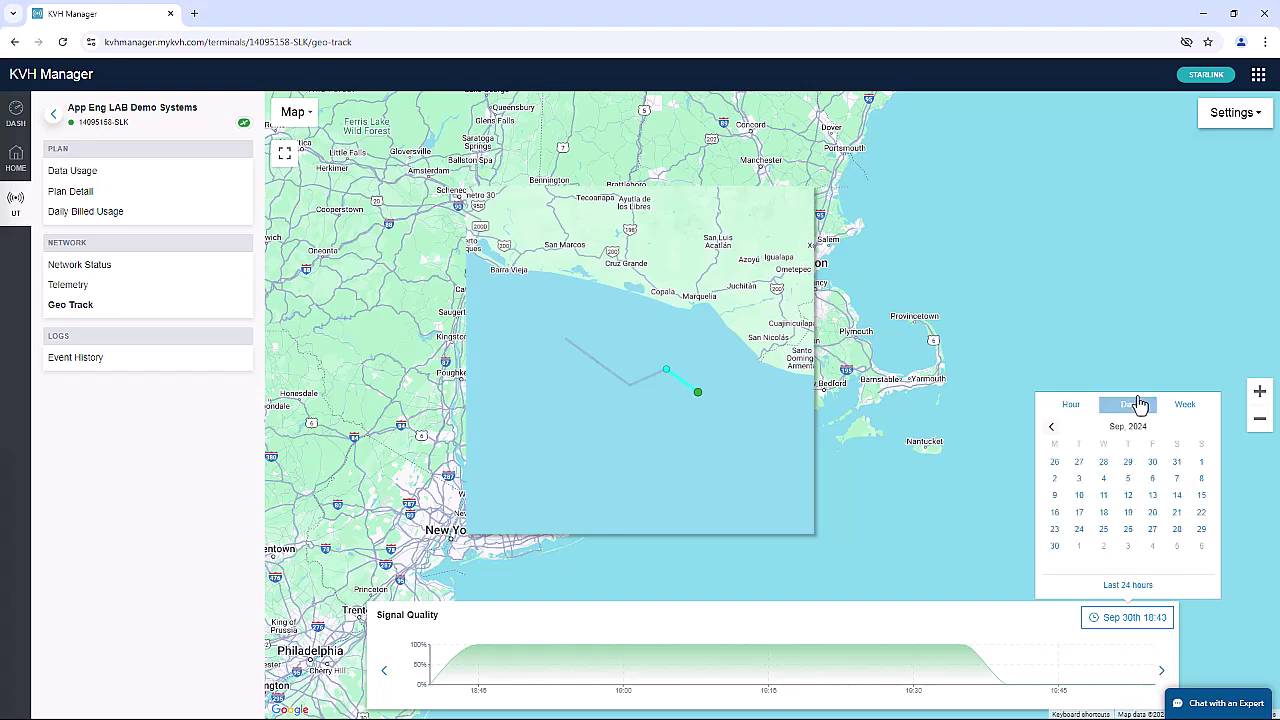
click(1183, 406)
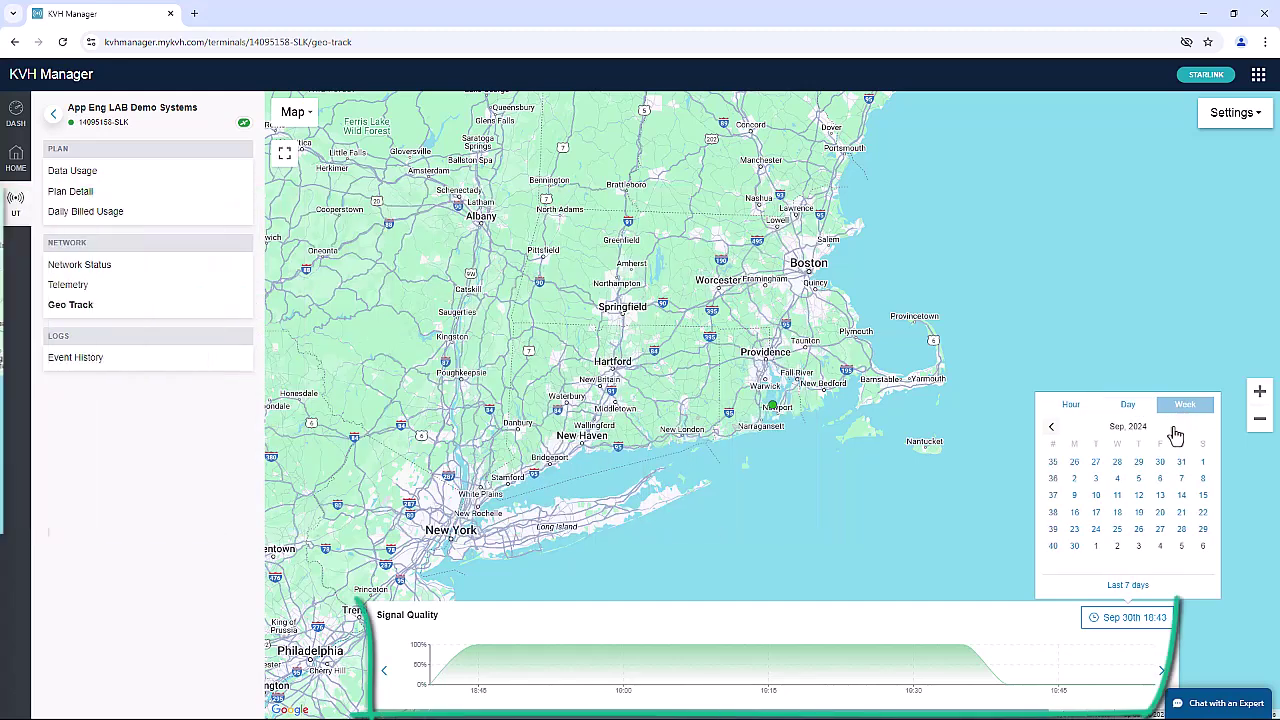
click(1155, 497)
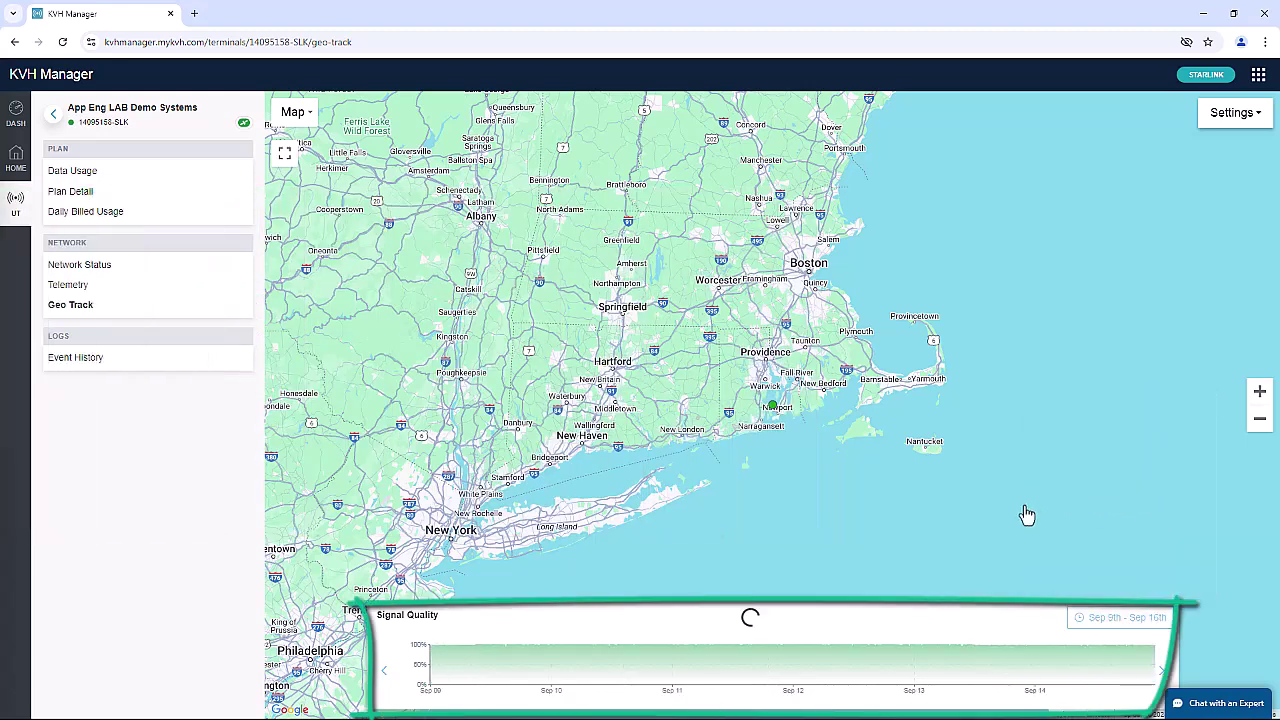
Open Event History under Logs to list the Starlink Overage opt-in and opt-out events.
click(212, 364)
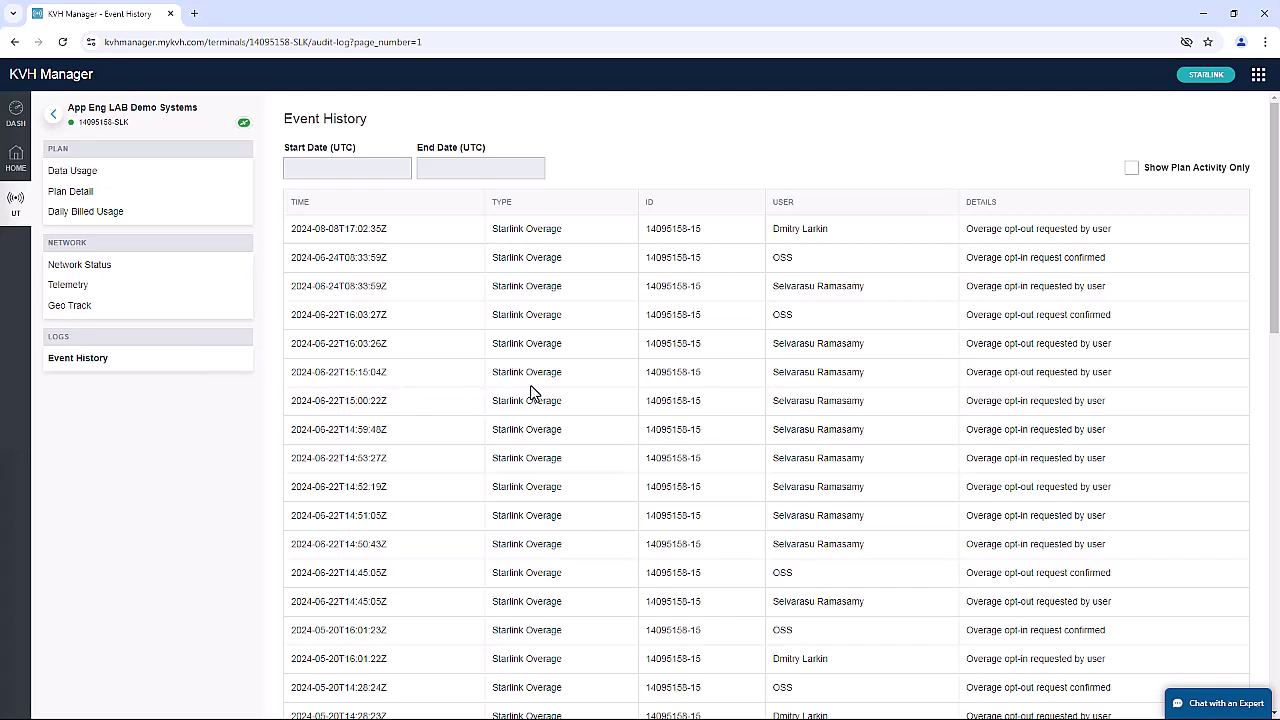
Open the KVH Manager help center and browse the Status Indicators and Usage Alerts topics.
click(1256, 80)
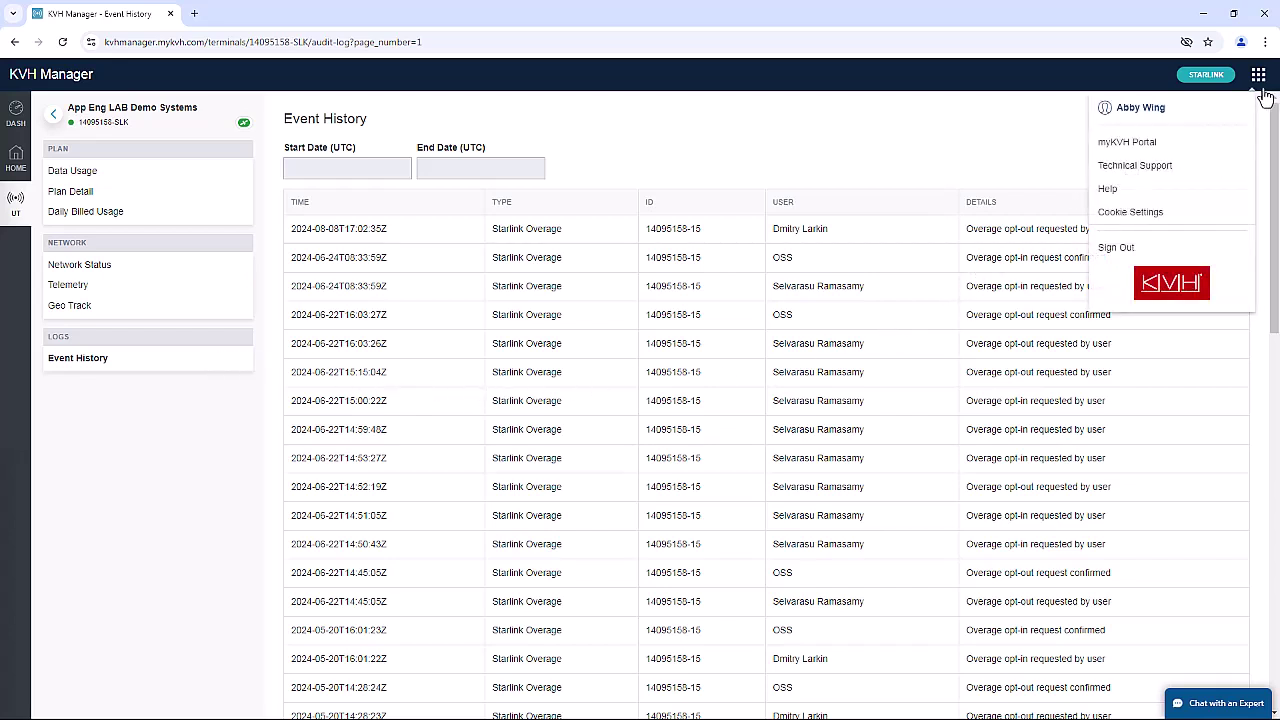
click(1148, 200)
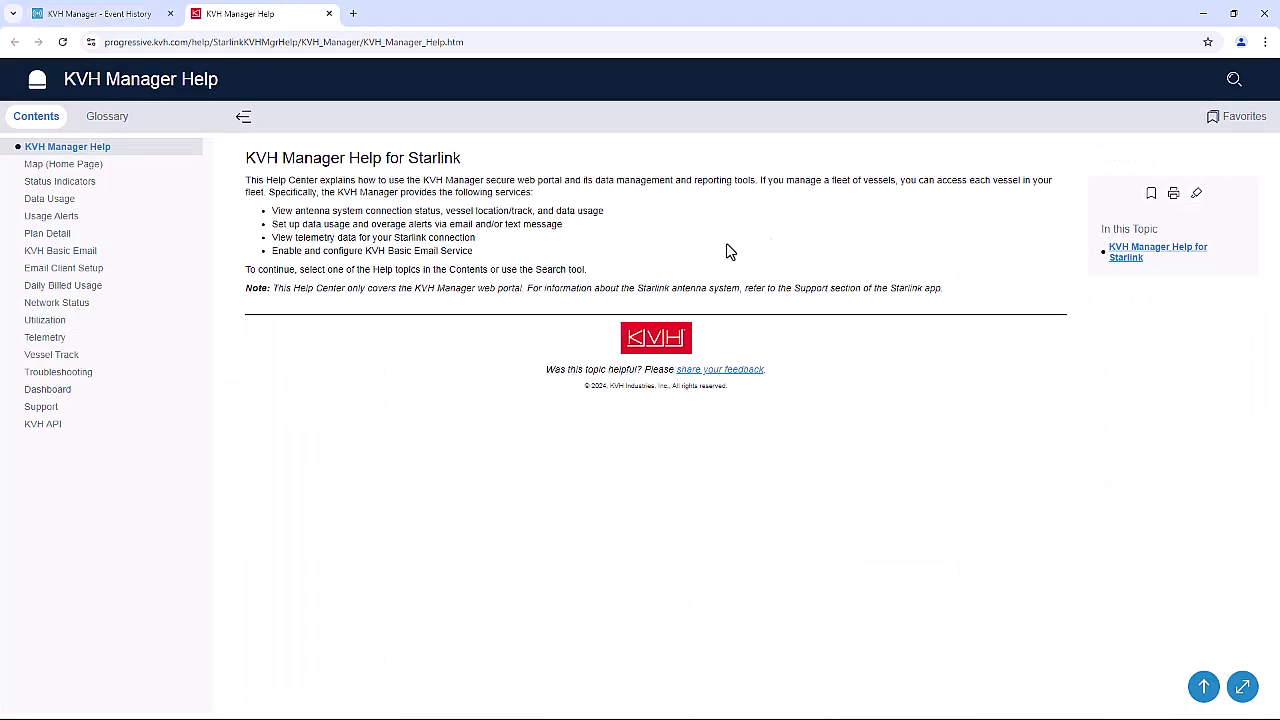
click(178, 181)
click(172, 216)
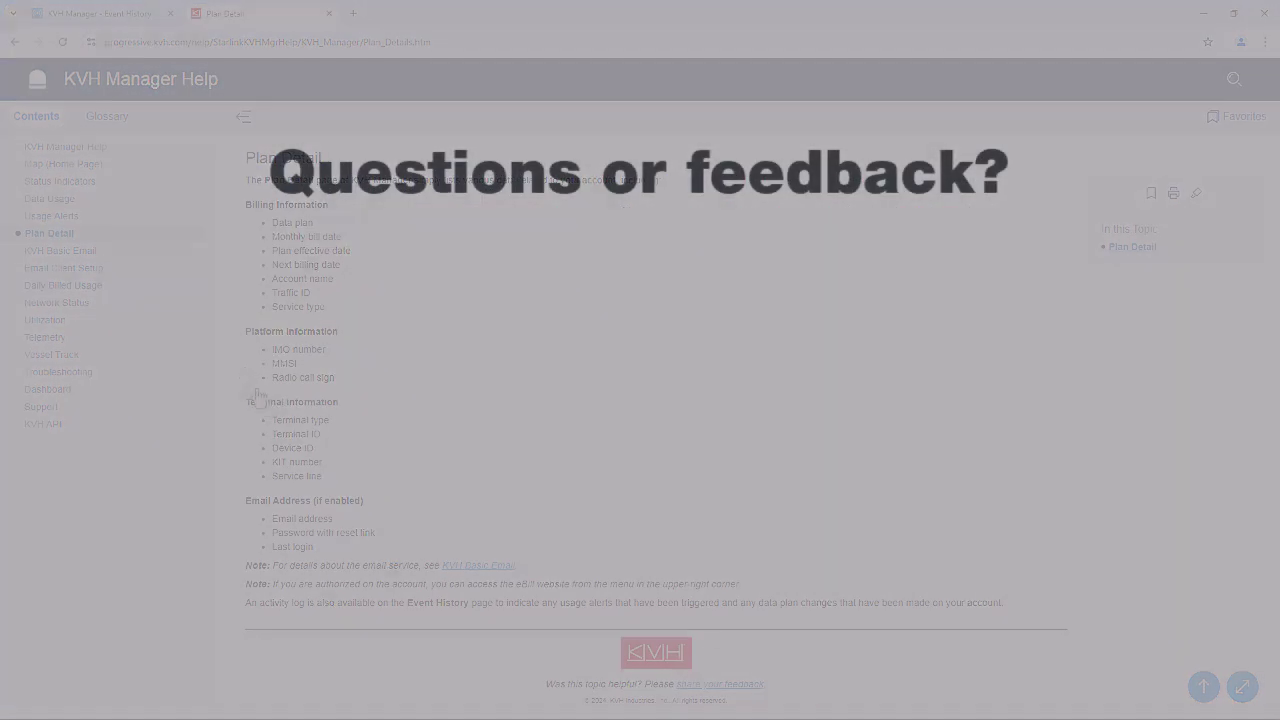